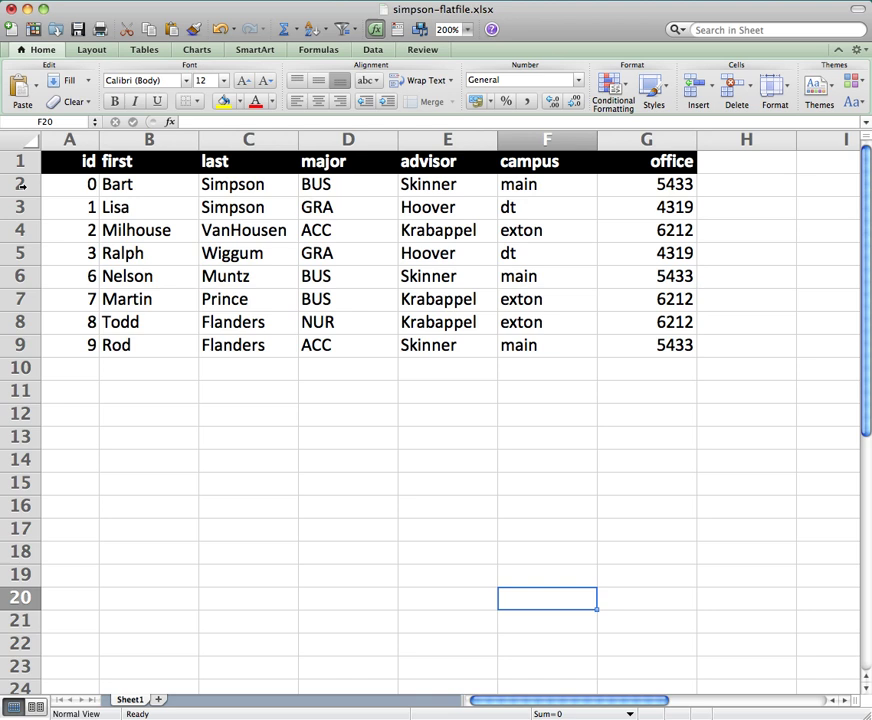
# - Examine individual student record rows and the id, first and last field columns in the flat-file sheet
pyautogui.click(20, 184)
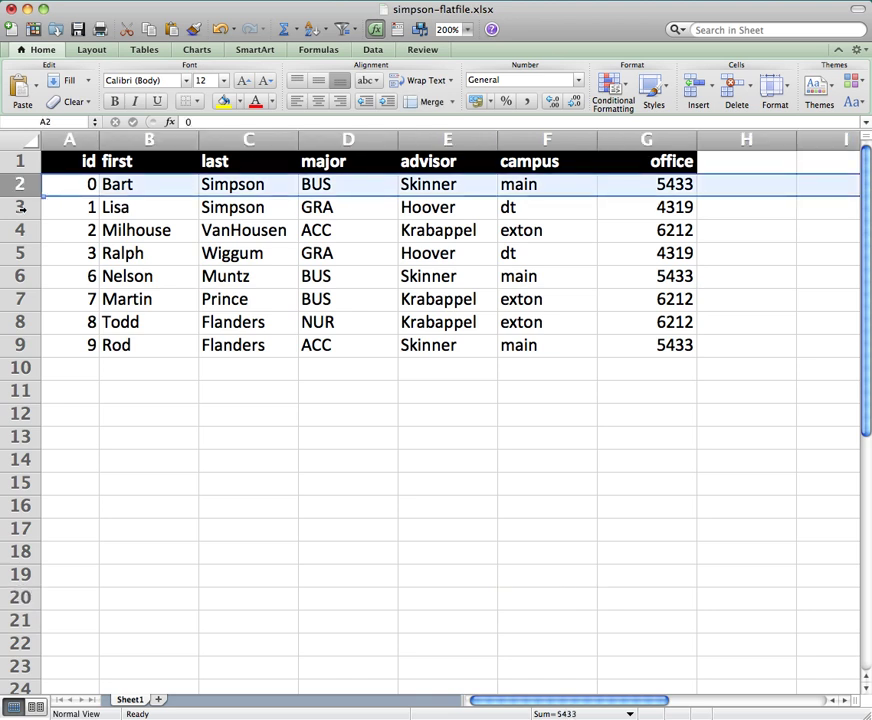
pyautogui.click(20, 230)
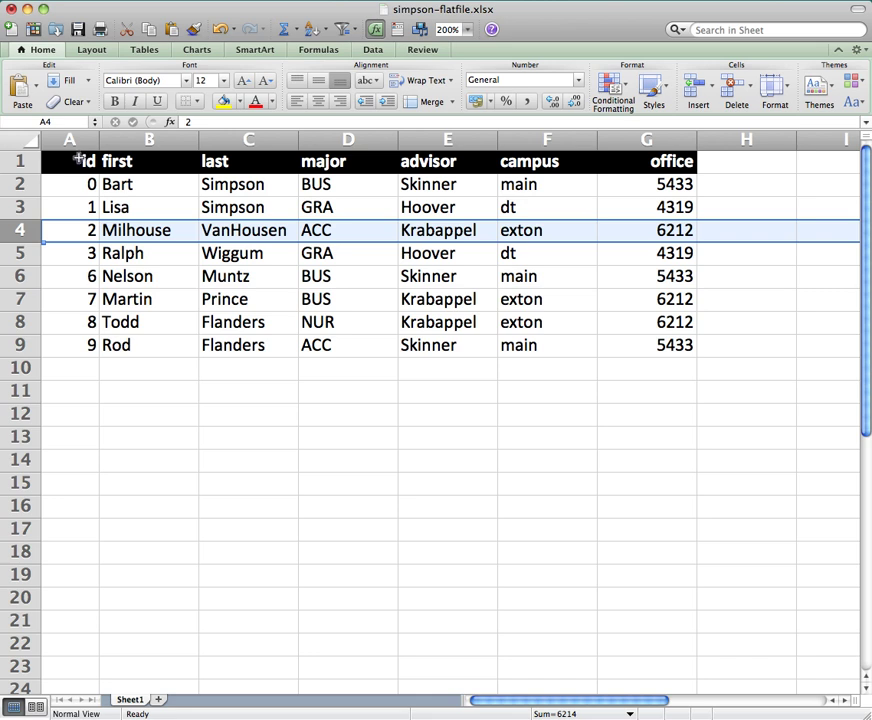
pyautogui.click(80, 144)
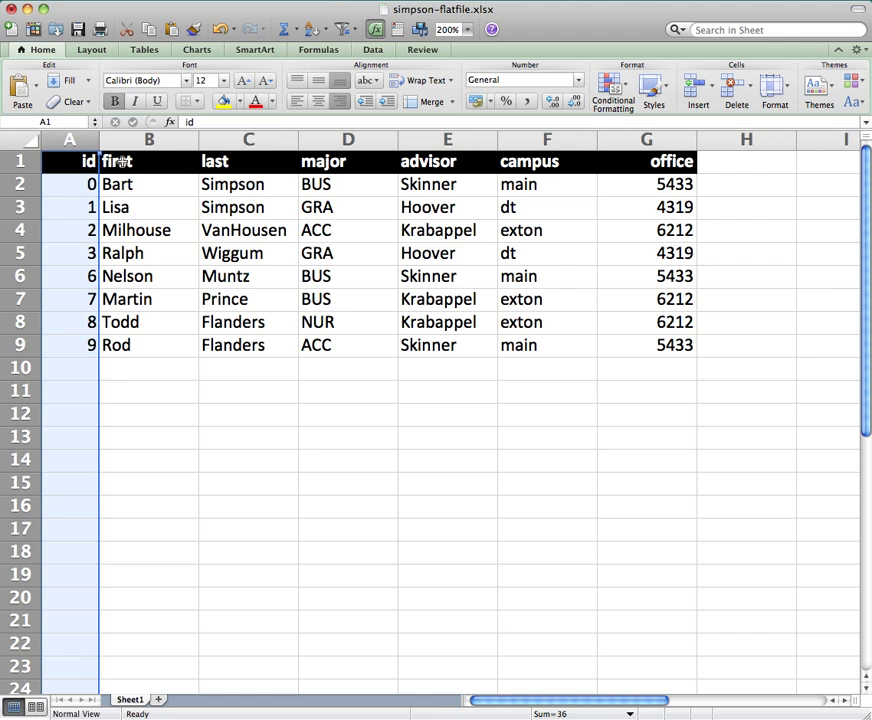
pyautogui.click(155, 140)
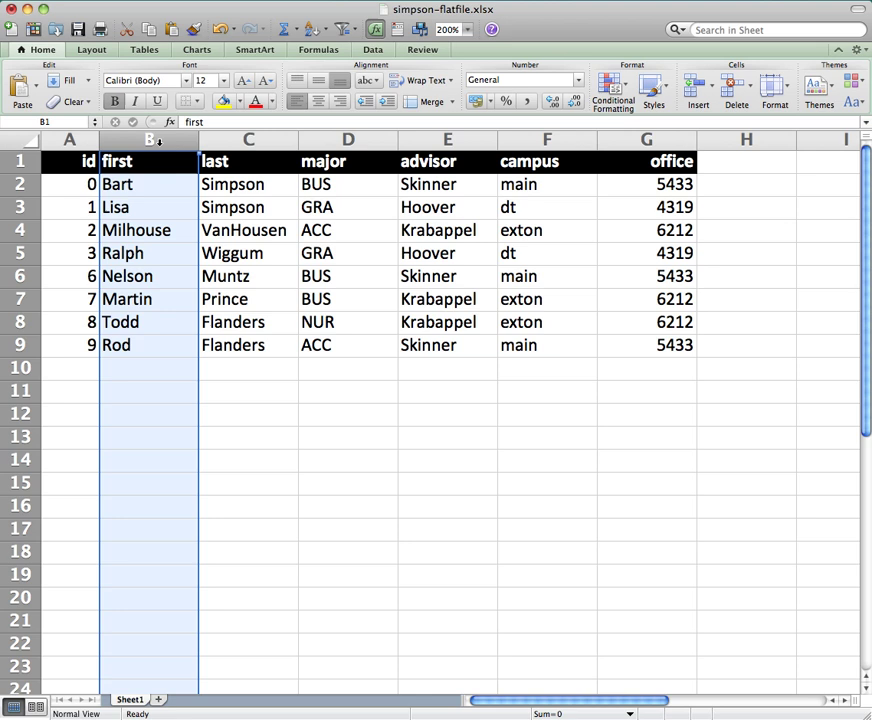
pyautogui.click(250, 140)
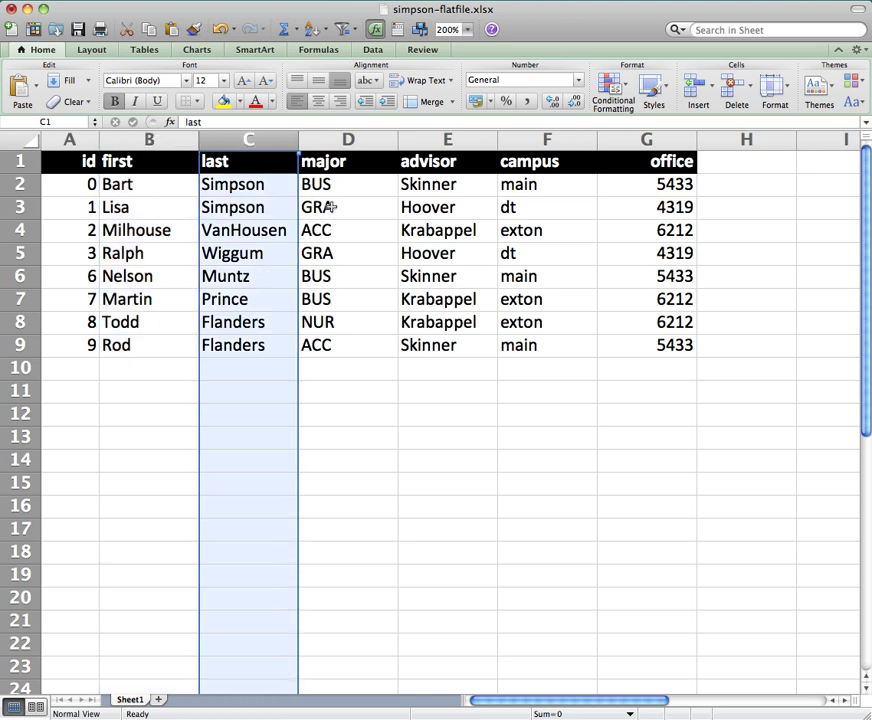
# - Examine the id column as the unique identifier of each student record, checking it against the rows for ids 7 and 3
pyautogui.click(17, 299)
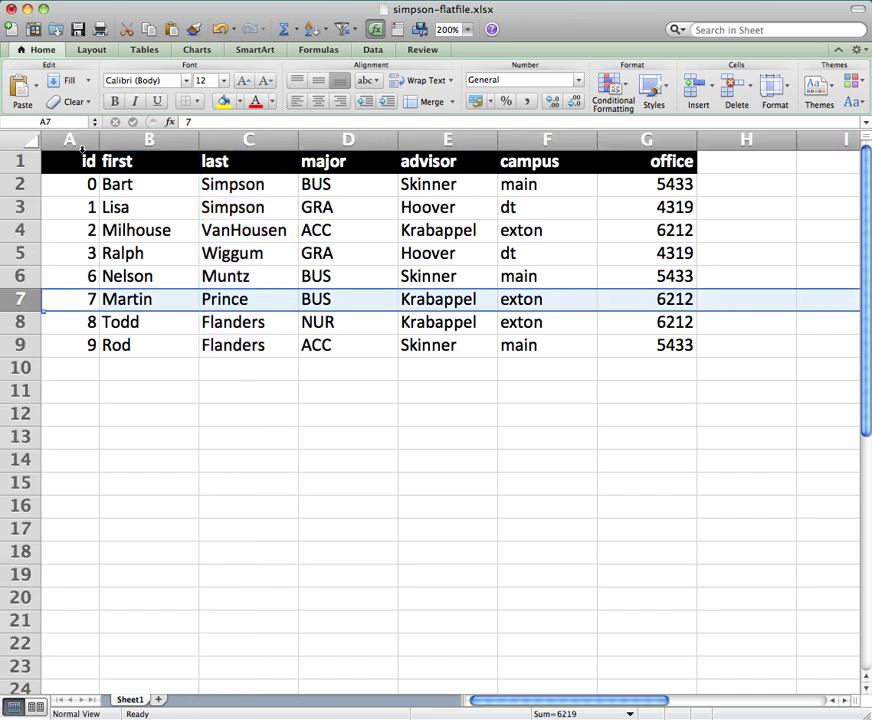
pyautogui.click(80, 141)
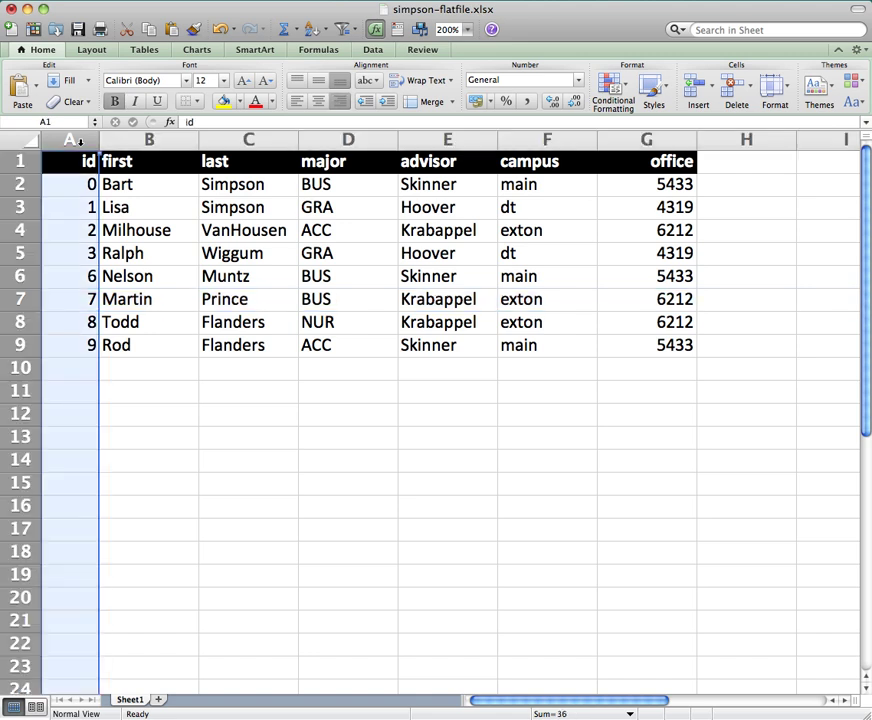
pyautogui.click(75, 184)
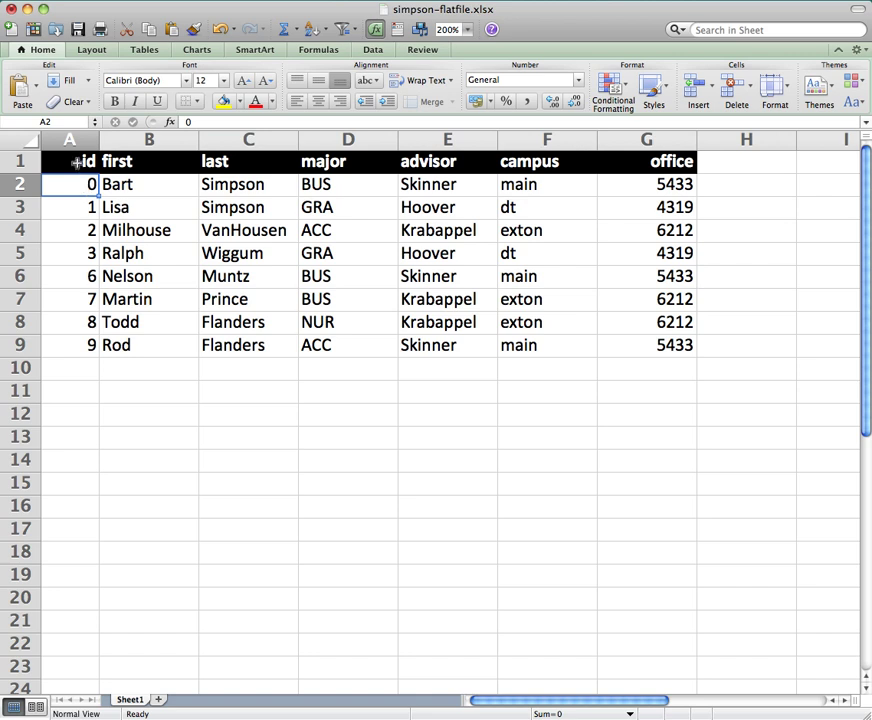
pyautogui.click(71, 159)
pyautogui.hotkey('ctrl', 'space')
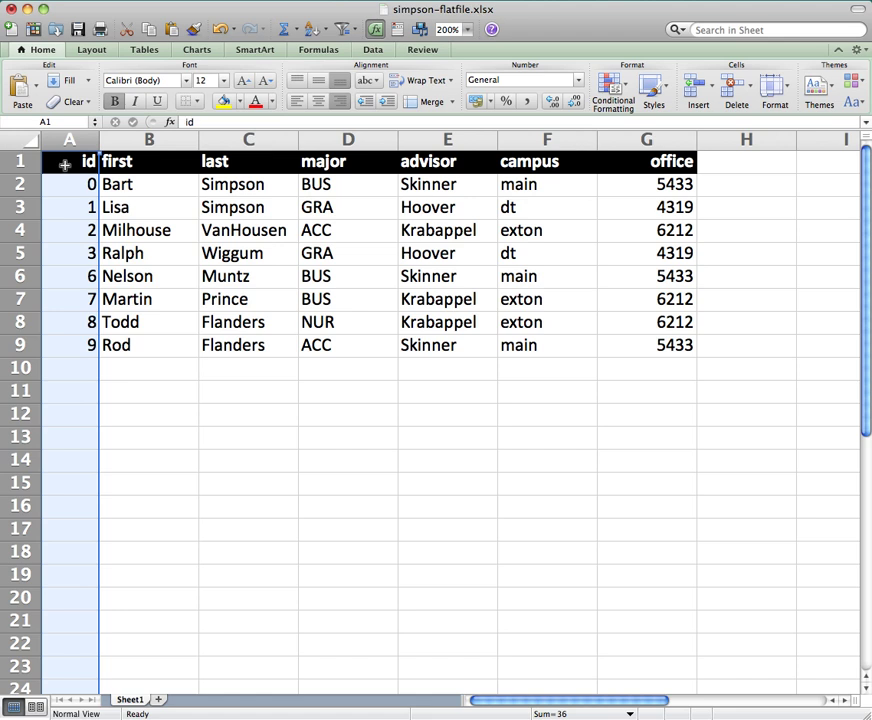
pyautogui.click(60, 253)
pyautogui.click(24, 253)
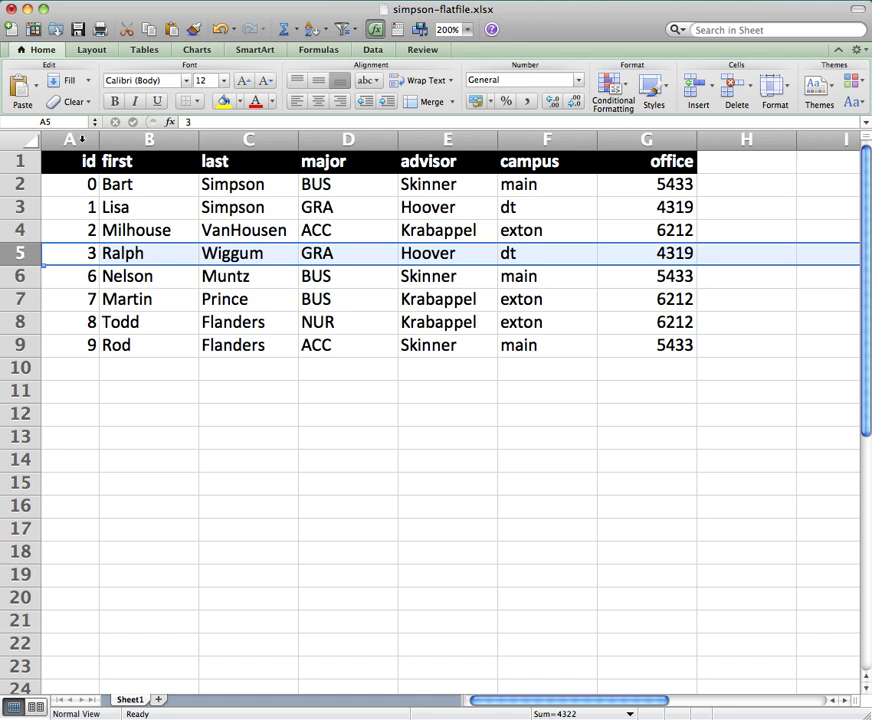
pyautogui.click(70, 139)
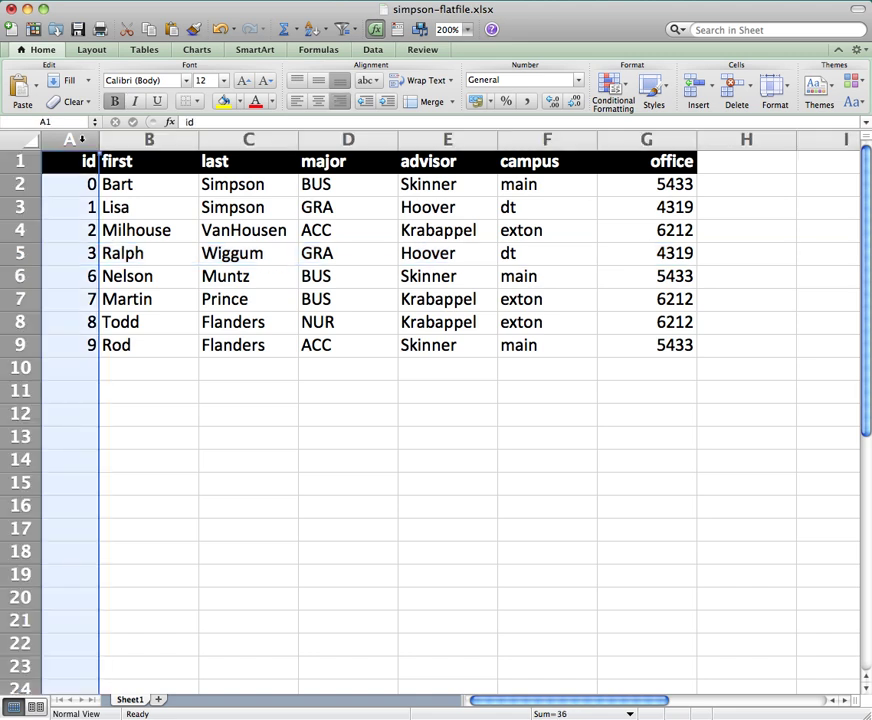
# - Compare the advisor entries in rows 2 to 5 and the major codes in rows 2 and 3
pyautogui.click(115, 180)
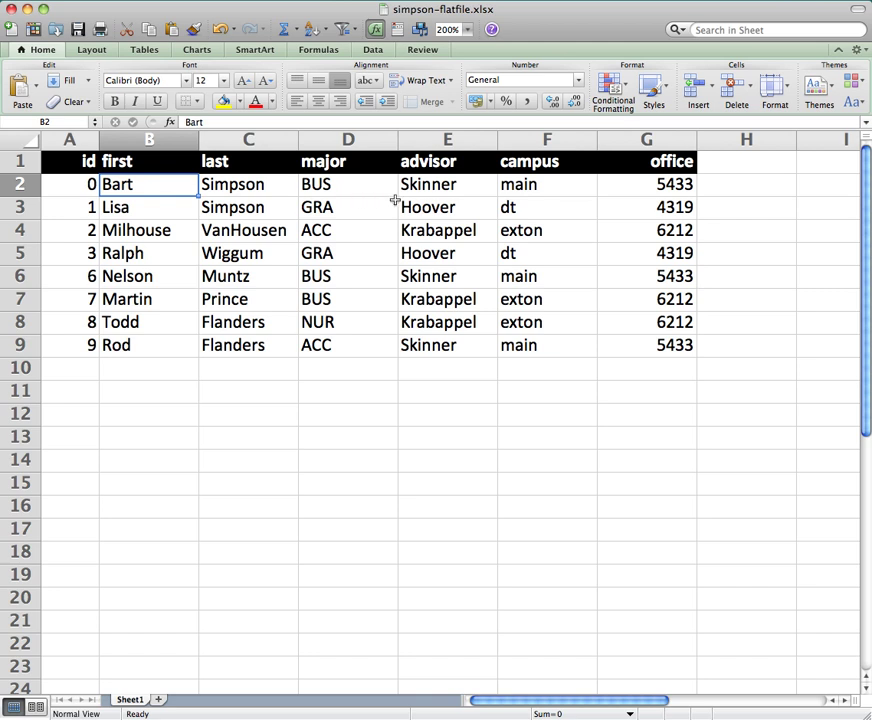
pyautogui.click(432, 186)
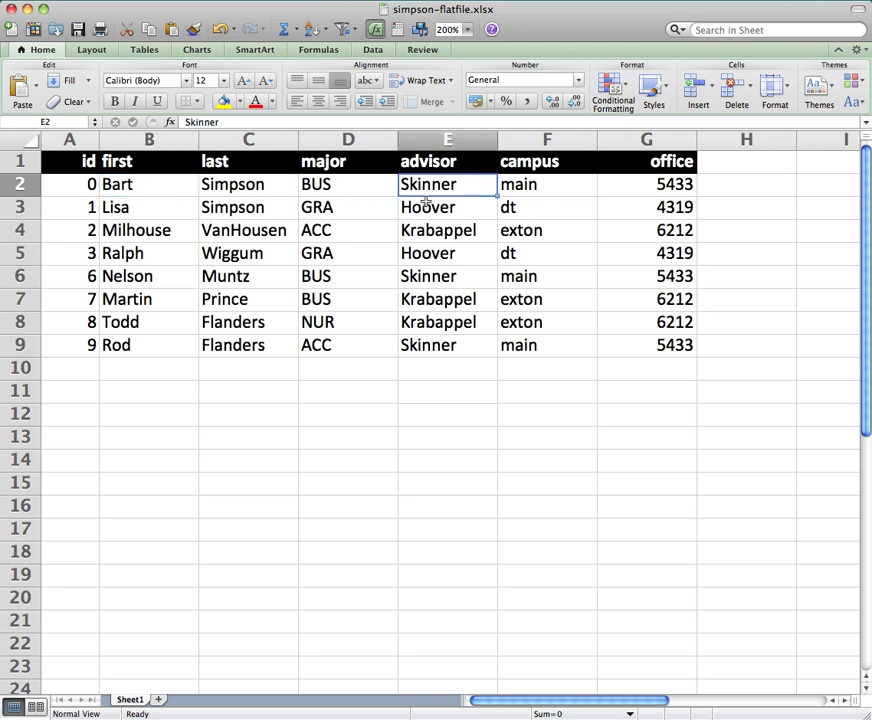
pyautogui.click(426, 209)
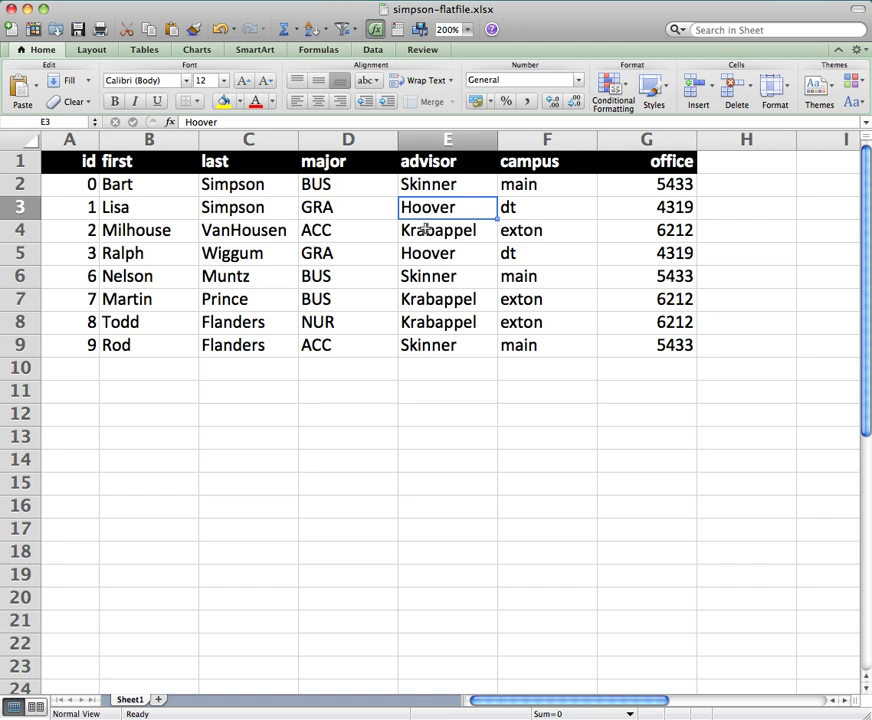
pyautogui.click(424, 229)
pyautogui.click(424, 253)
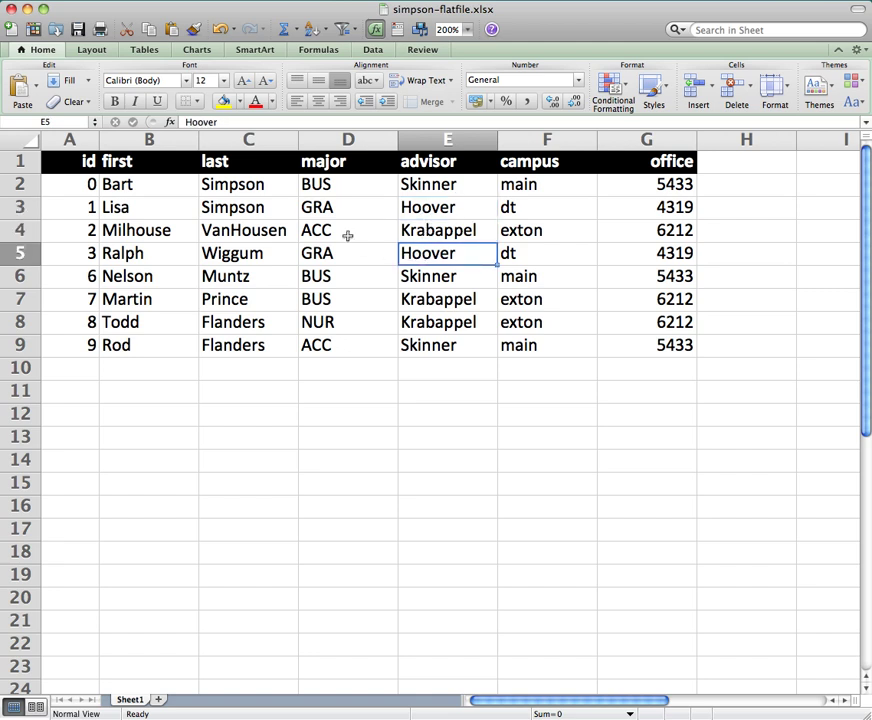
pyautogui.click(327, 184)
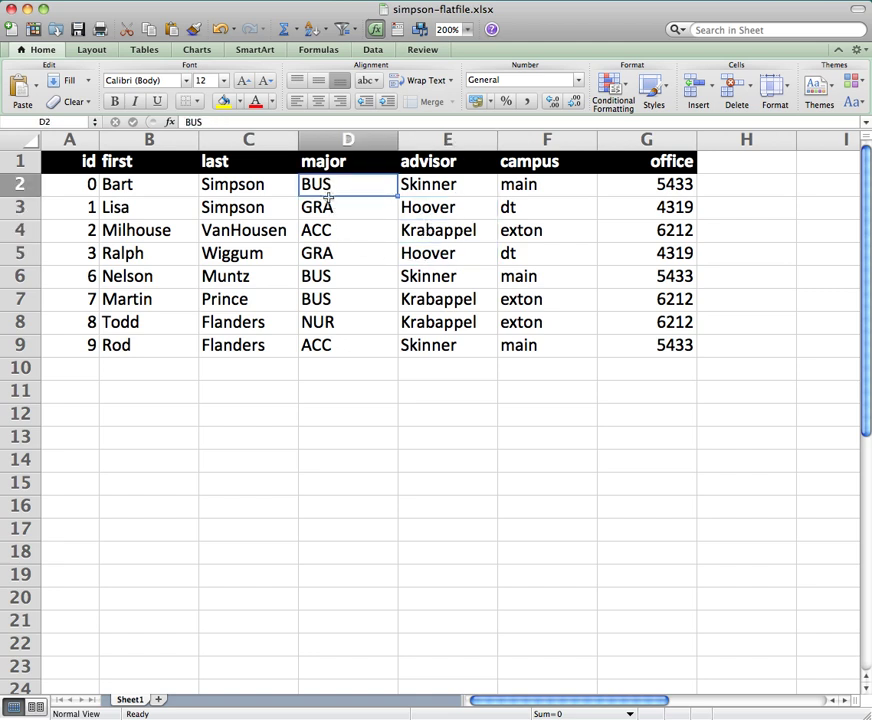
pyautogui.click(333, 207)
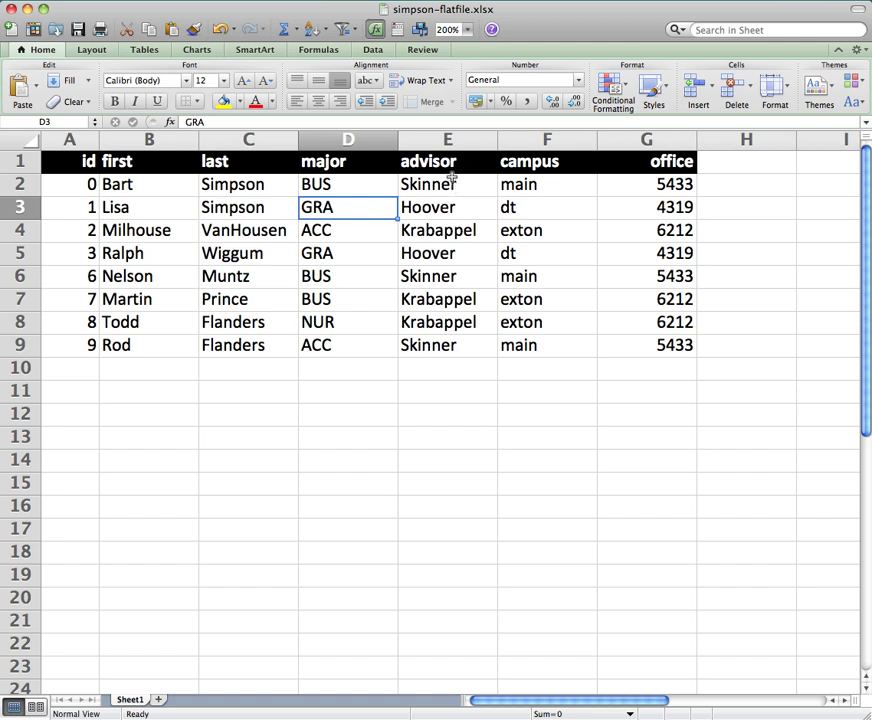
# - Examine the repeated advisor names in column E and the office numbers that go with them in column G
pyautogui.click(454, 177)
pyautogui.click(453, 278)
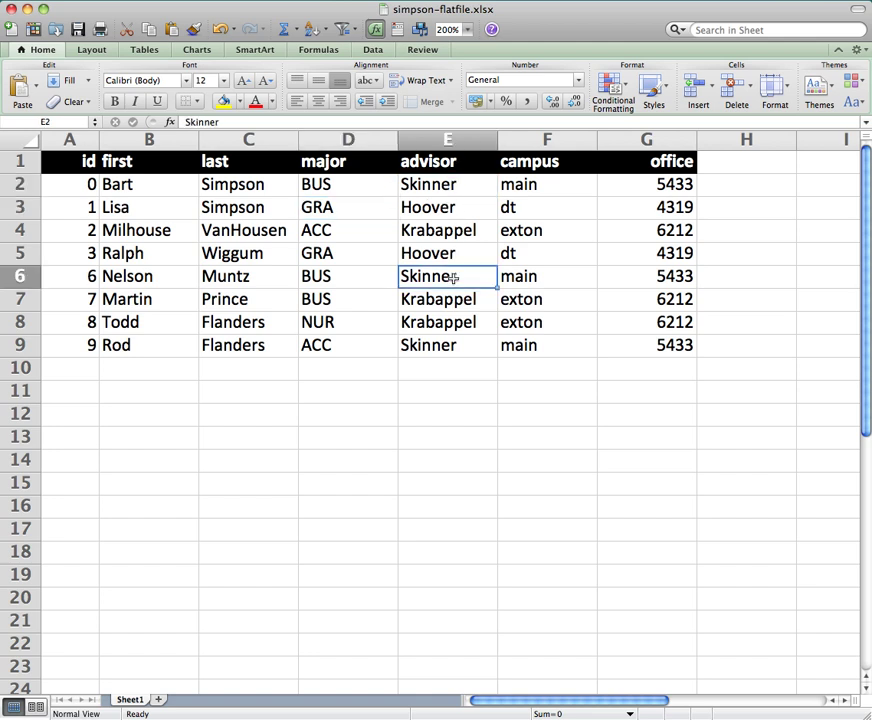
pyautogui.click(451, 345)
pyautogui.press('Up')
pyautogui.press('Up')
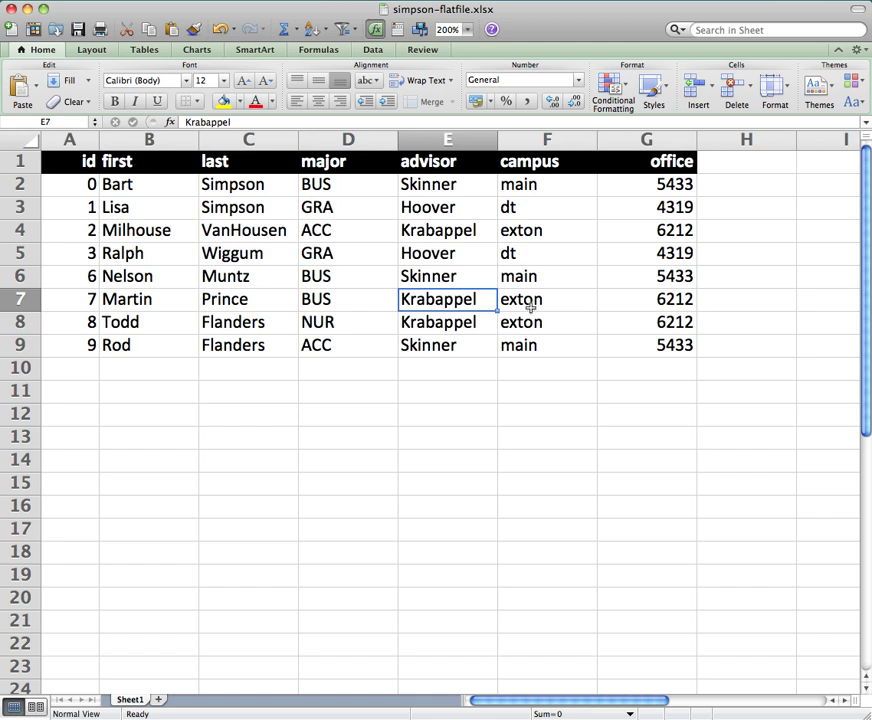
pyautogui.click(614, 323)
pyautogui.click(642, 302)
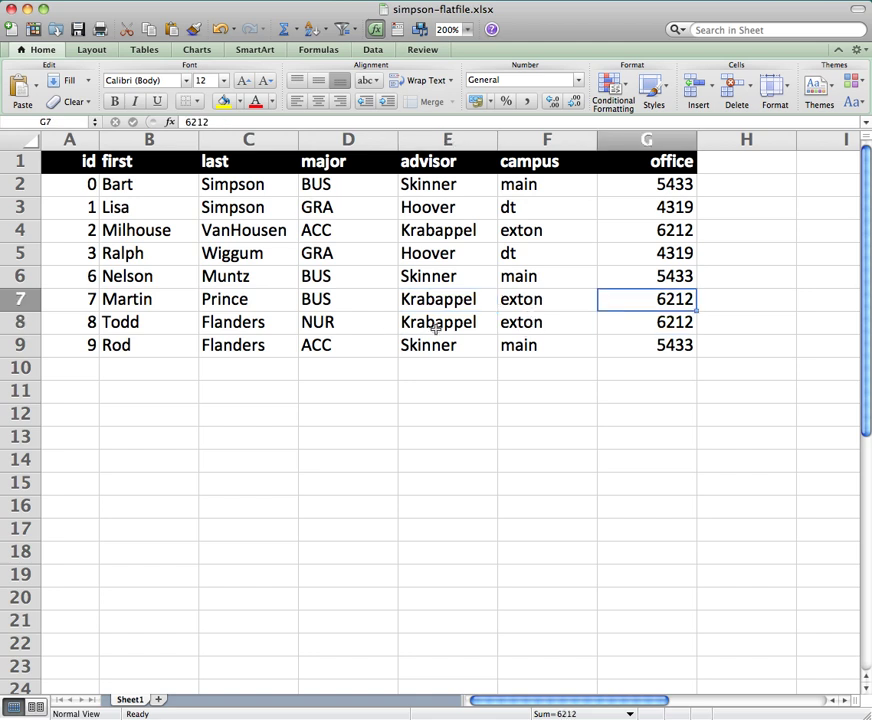
pyautogui.click(440, 231)
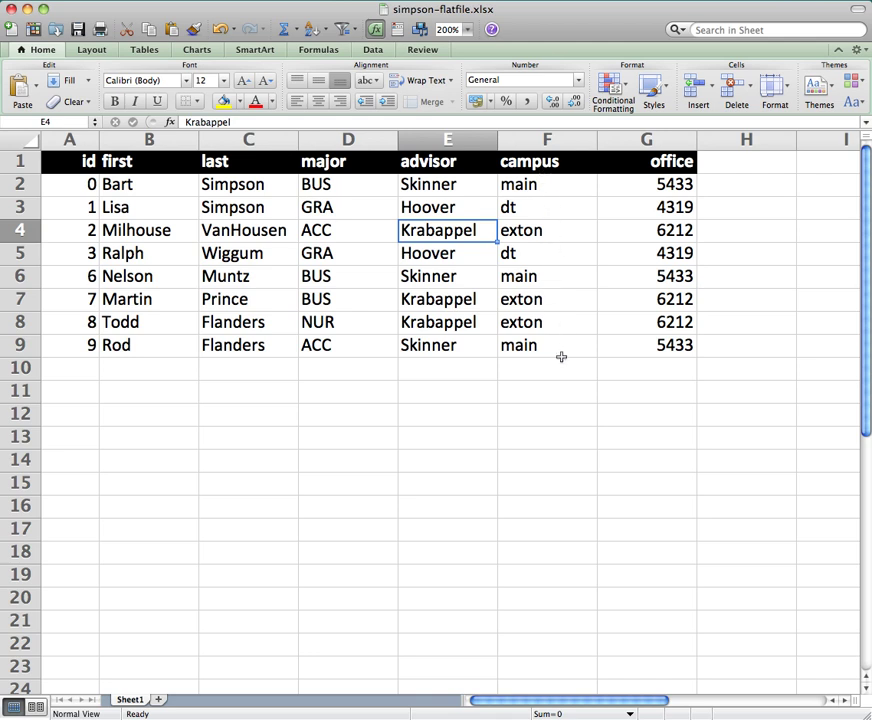
# - Switch from the workbook to the OpenOffice.org Base database and match the first student's advisor code to the advisorID in the advisors table
pyautogui.click(27, 9)
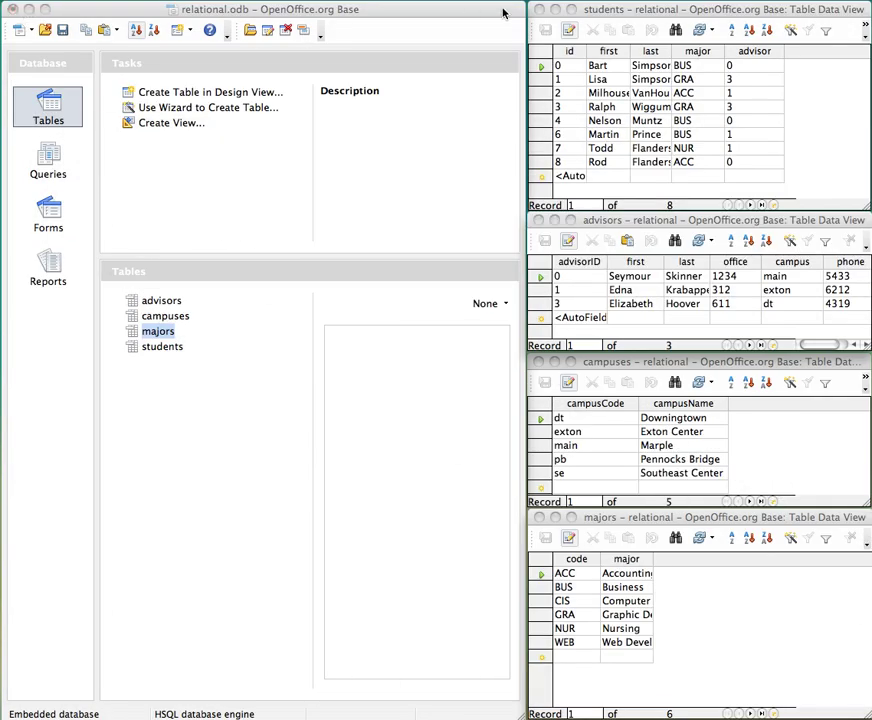
pyautogui.click(490, 11)
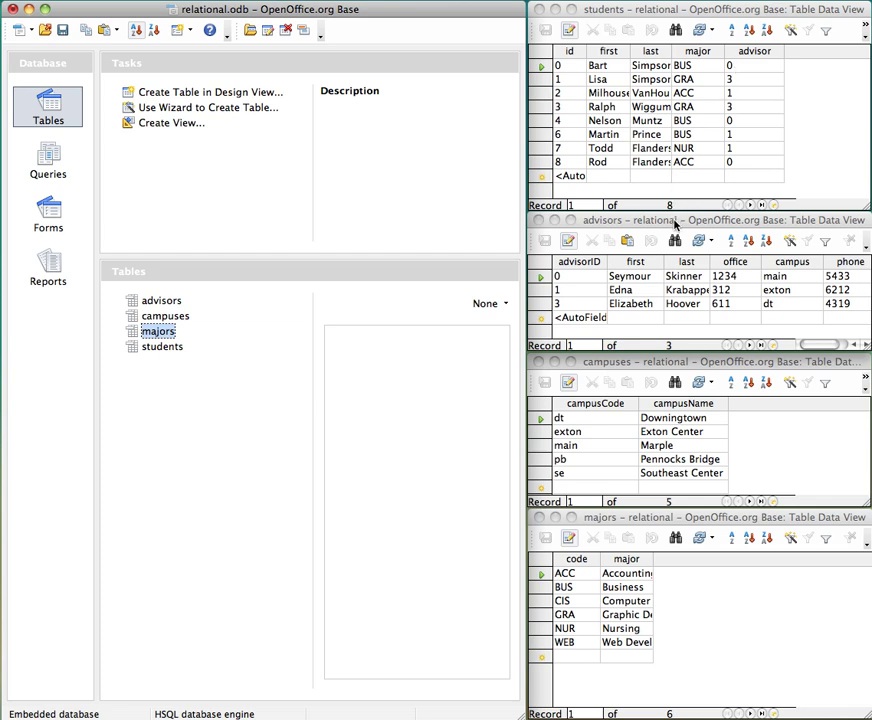
pyautogui.click(733, 67)
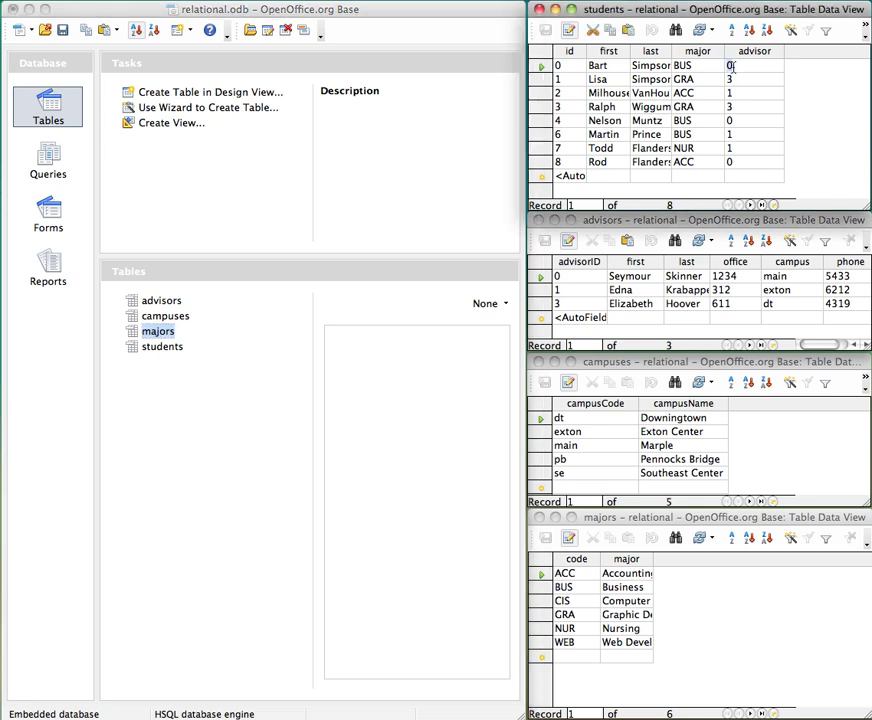
pyautogui.click(565, 278)
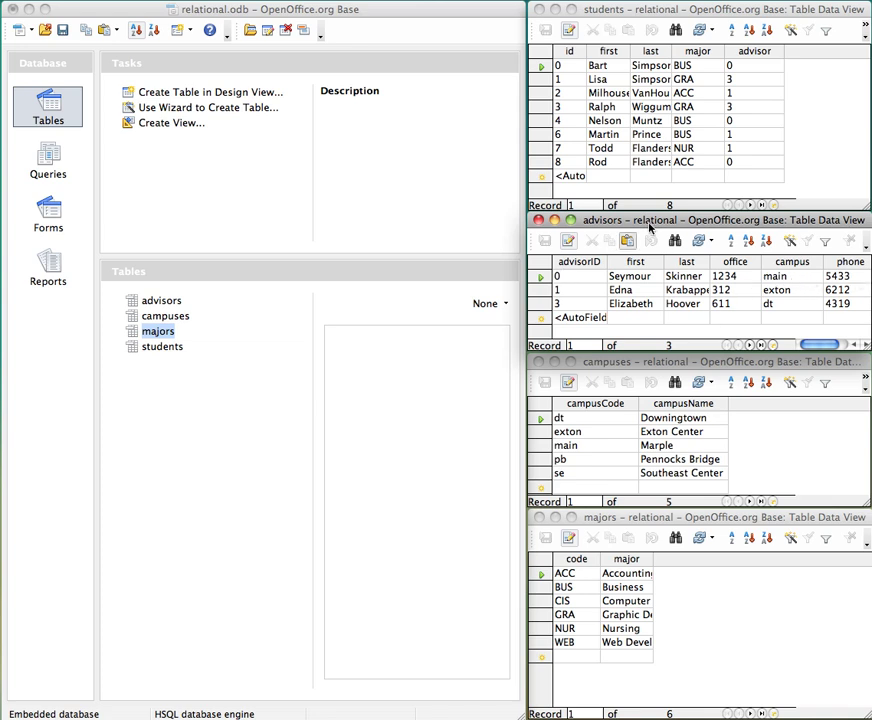
# - Set the advisor code of the student with id 6 to 0 in the students table
pyautogui.click(731, 135)
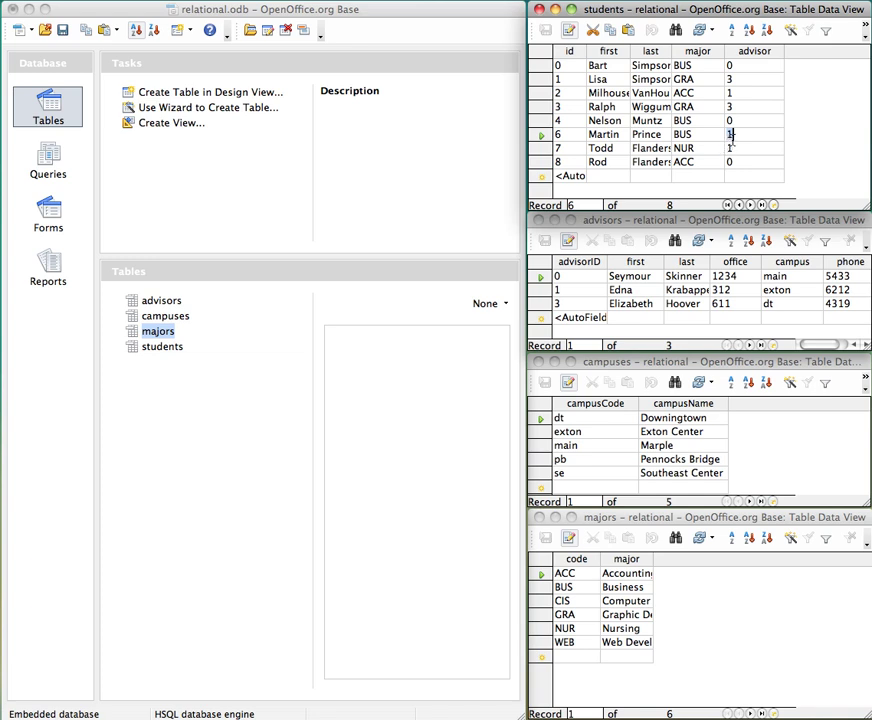
pyautogui.press('BackSpace')
pyautogui.write('0')
pyautogui.click(731, 145)
# - Widen the major column in the majors table so the full major names fit
pyautogui.click(656, 563)
pyautogui.moveTo(658, 560); pyautogui.dragTo(718, 561)
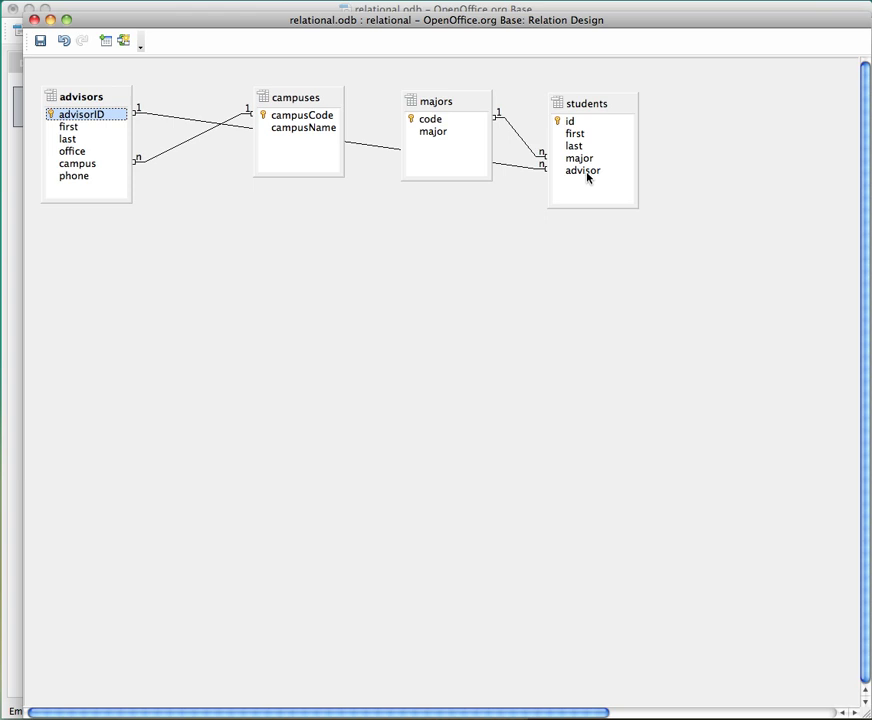
# - Move the students table below the campuses table in the relation diagram and select the advisors table
pyautogui.moveTo(590, 106); pyautogui.dragTo(380, 272)
pyautogui.moveTo(321, 268); pyautogui.dragTo(314, 247)
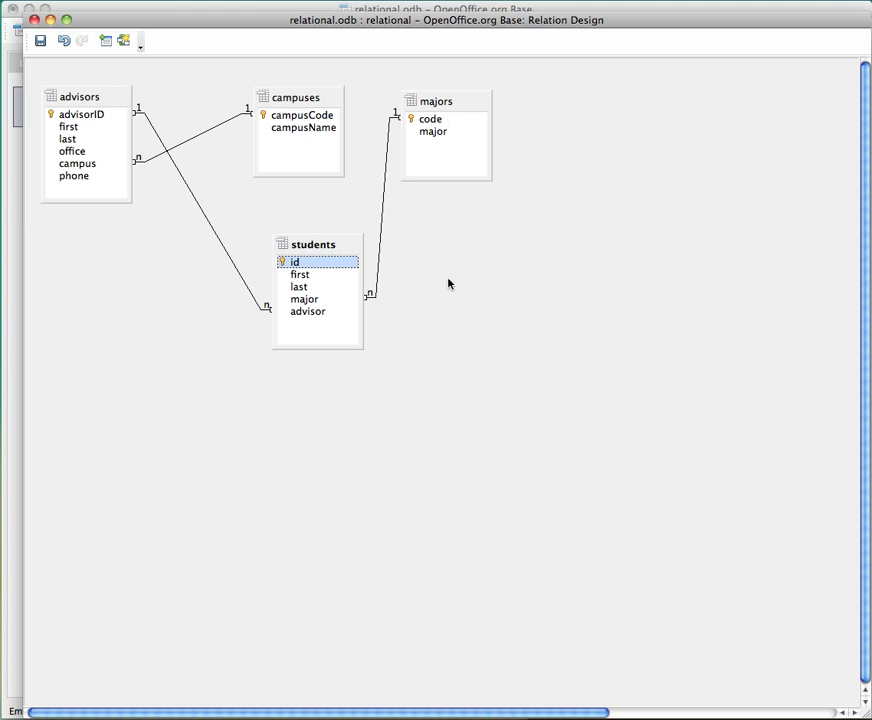
pyautogui.click(86, 93)
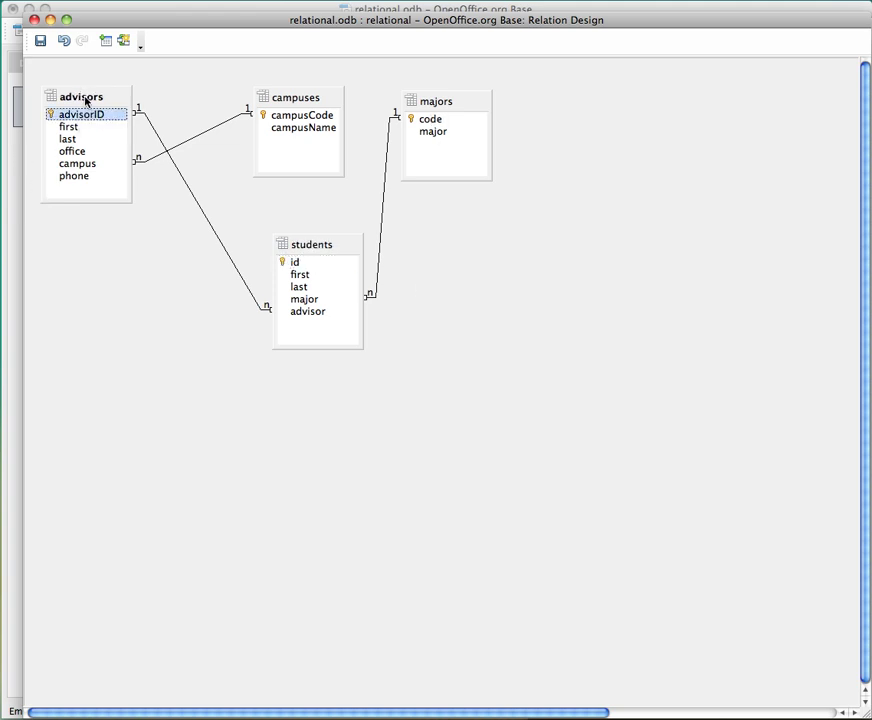